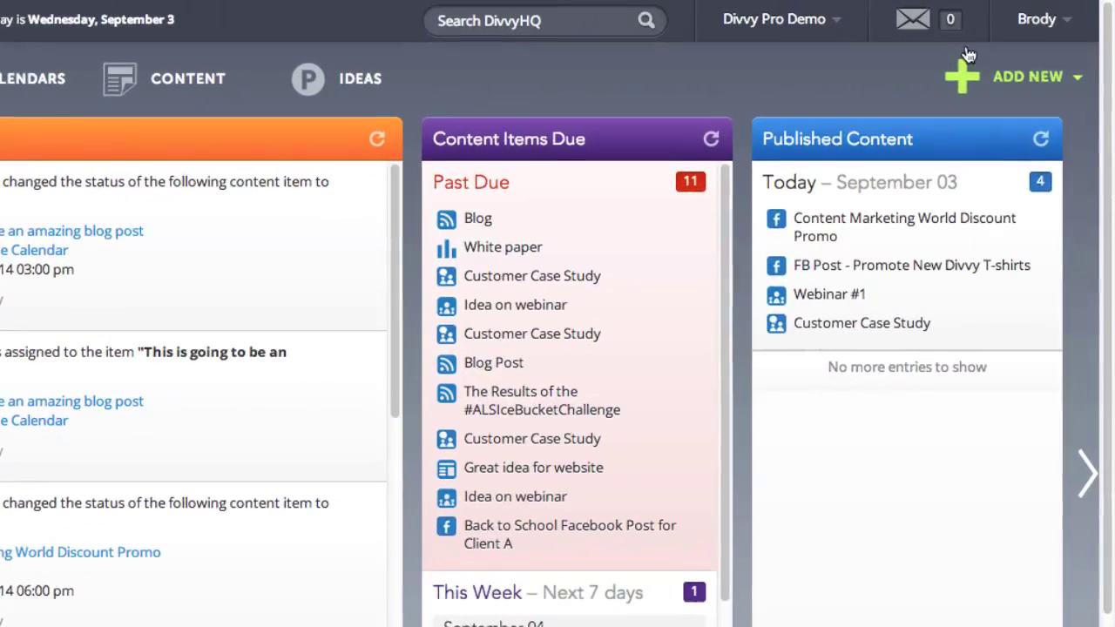
# Step: Open Calendar Admin's Content Imports and select the Blog/Website Calendar to view its import history
pyautogui.click(1025, 30)
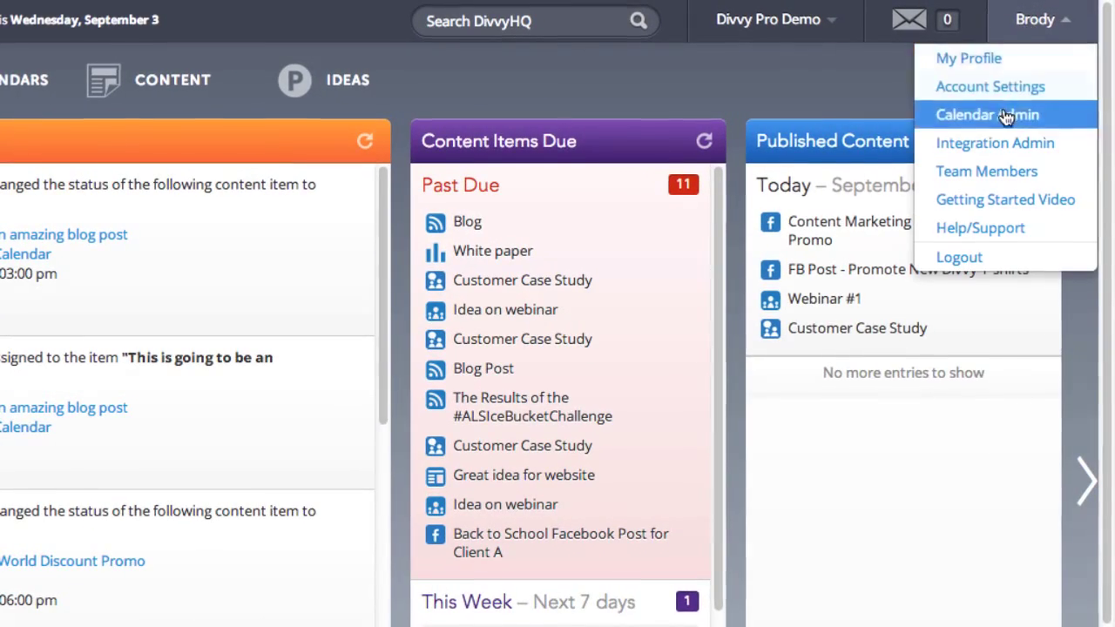
pyautogui.click(1003, 114)
pyautogui.click(45, 421)
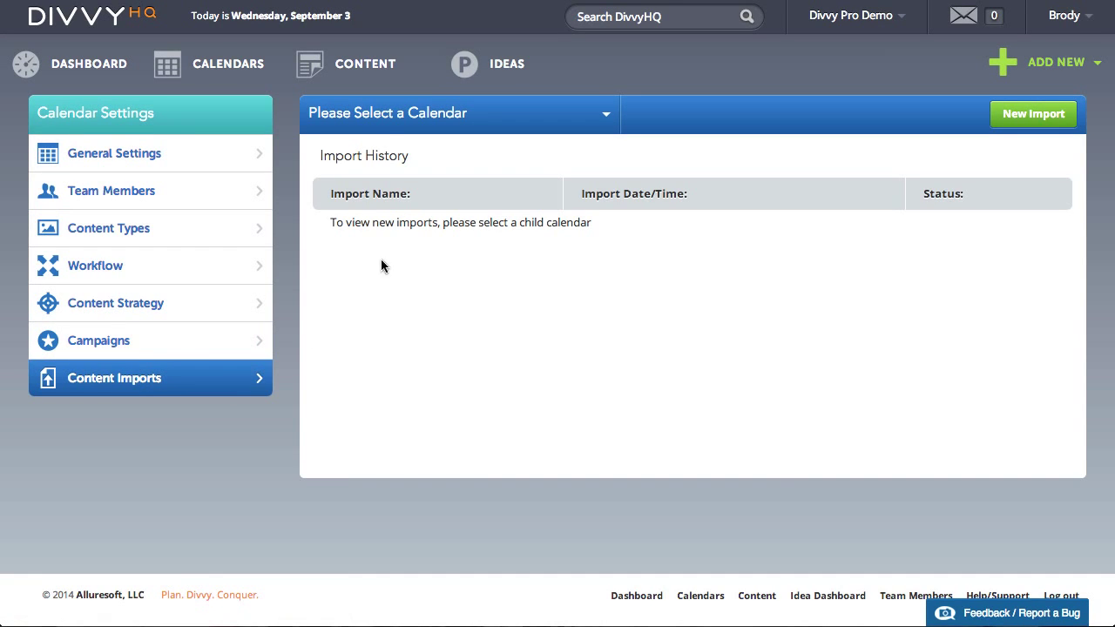
pyautogui.click(384, 117)
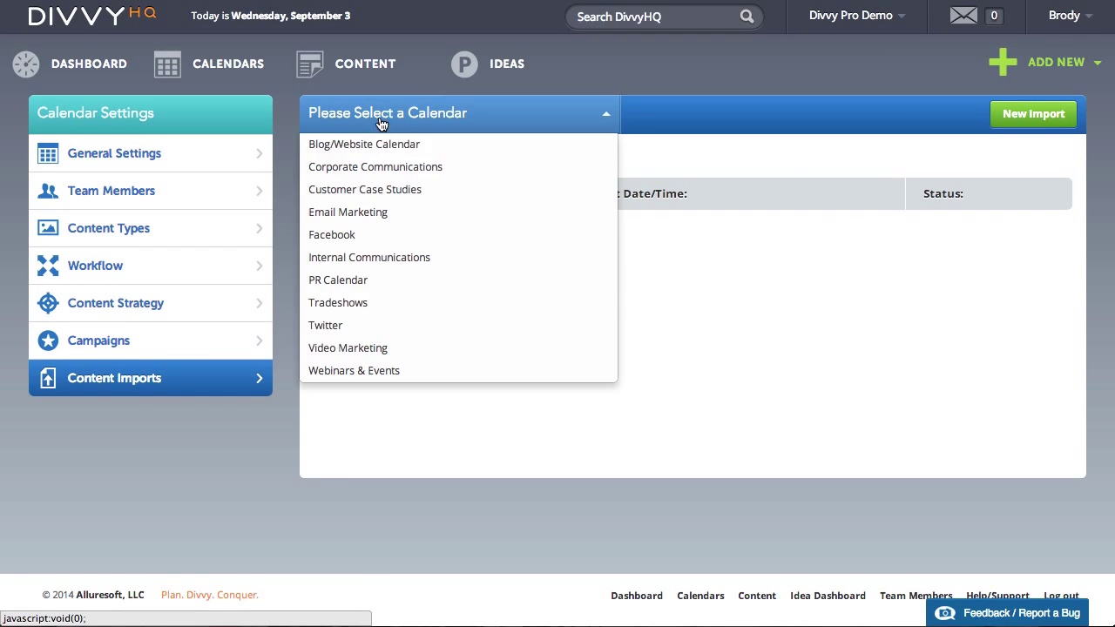
pyautogui.click(381, 144)
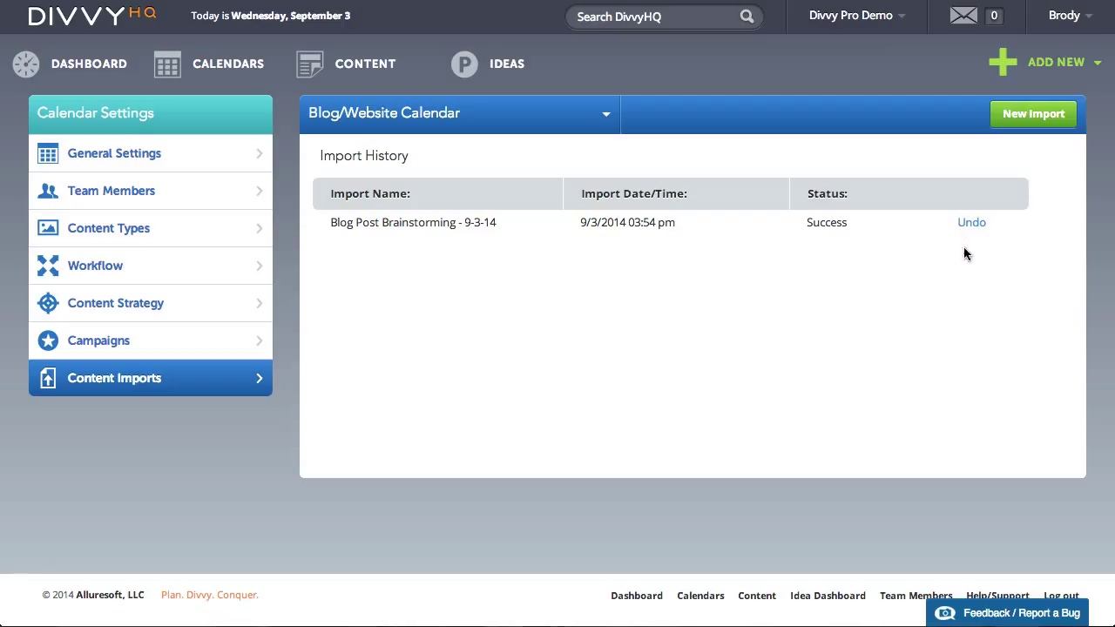
# Step: Start a new import with Blog/Website Calendar as the target calendar
pyautogui.click(1013, 119)
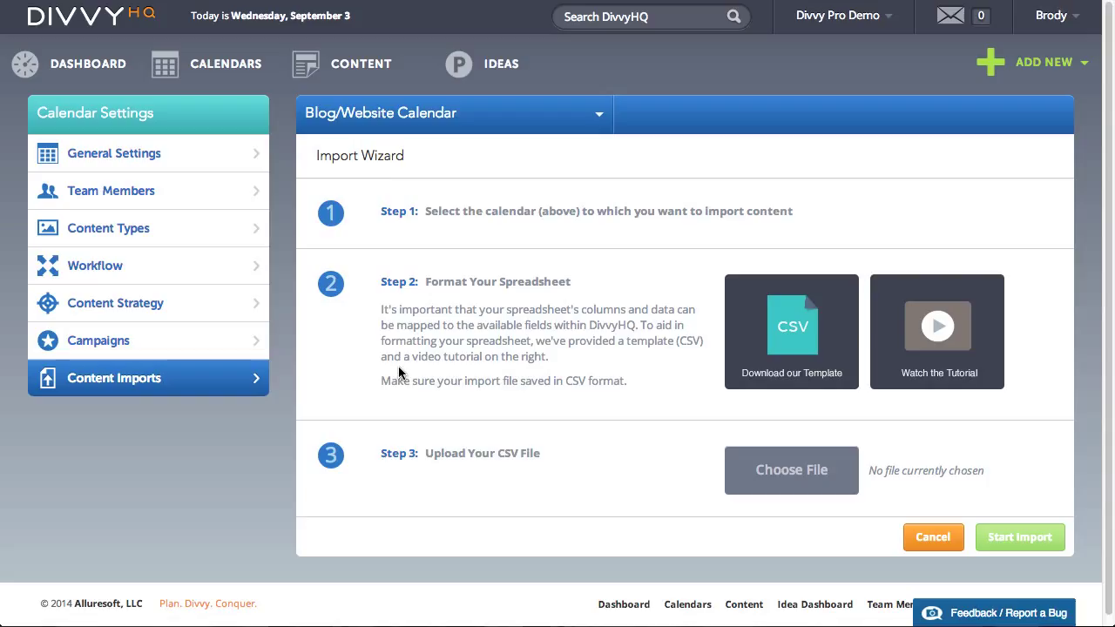
pyautogui.click(379, 119)
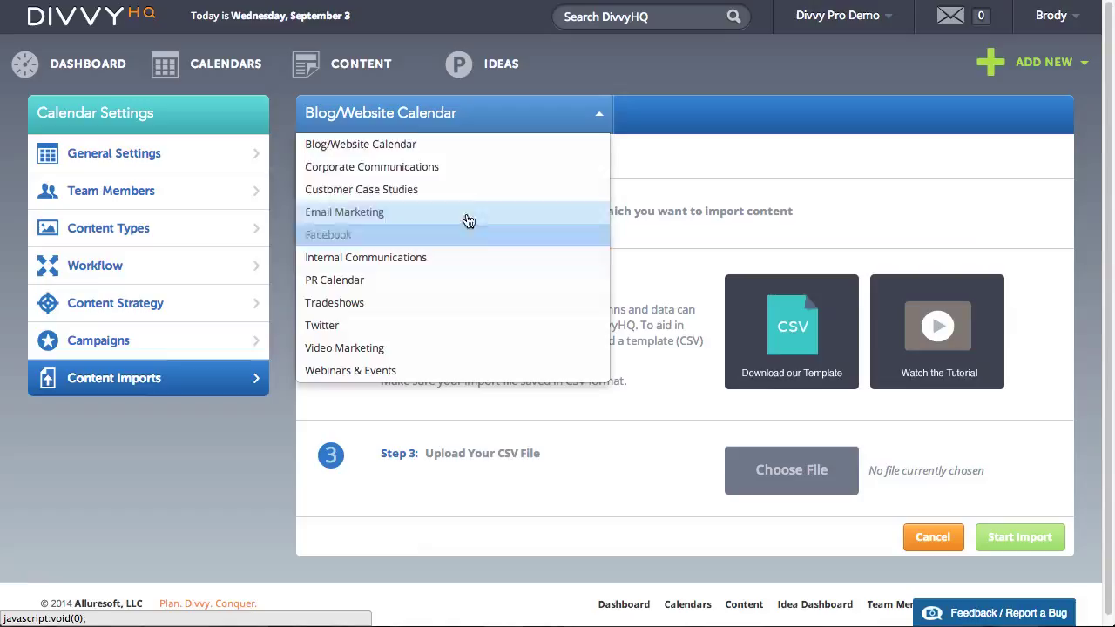
pyautogui.click(463, 150)
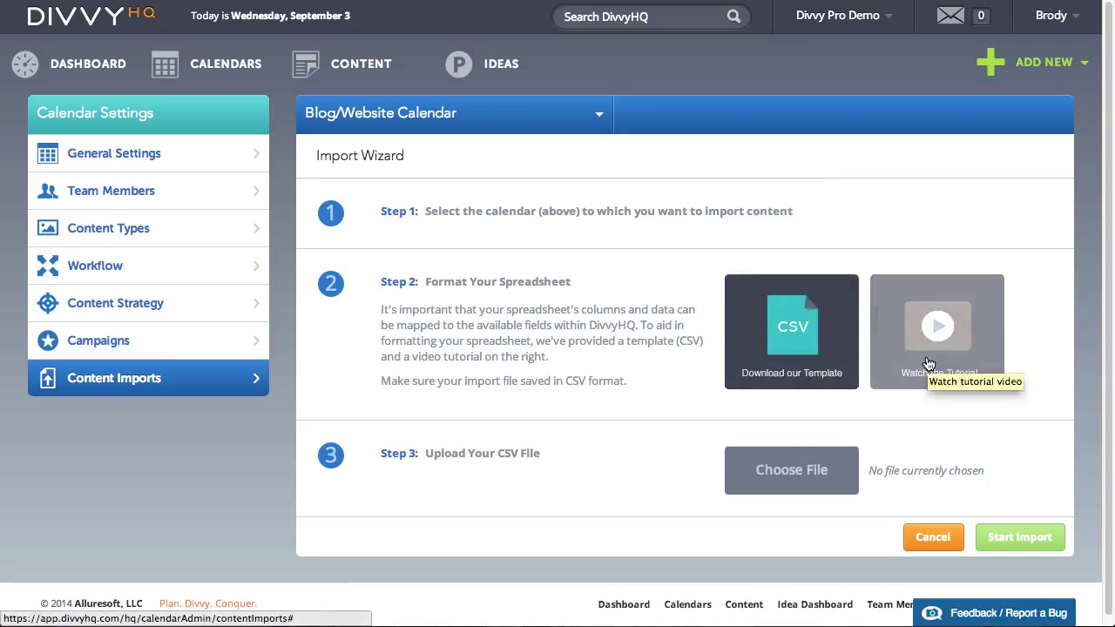
# Step: Request the CSV import template, then cancel saving it
pyautogui.click(792, 345)
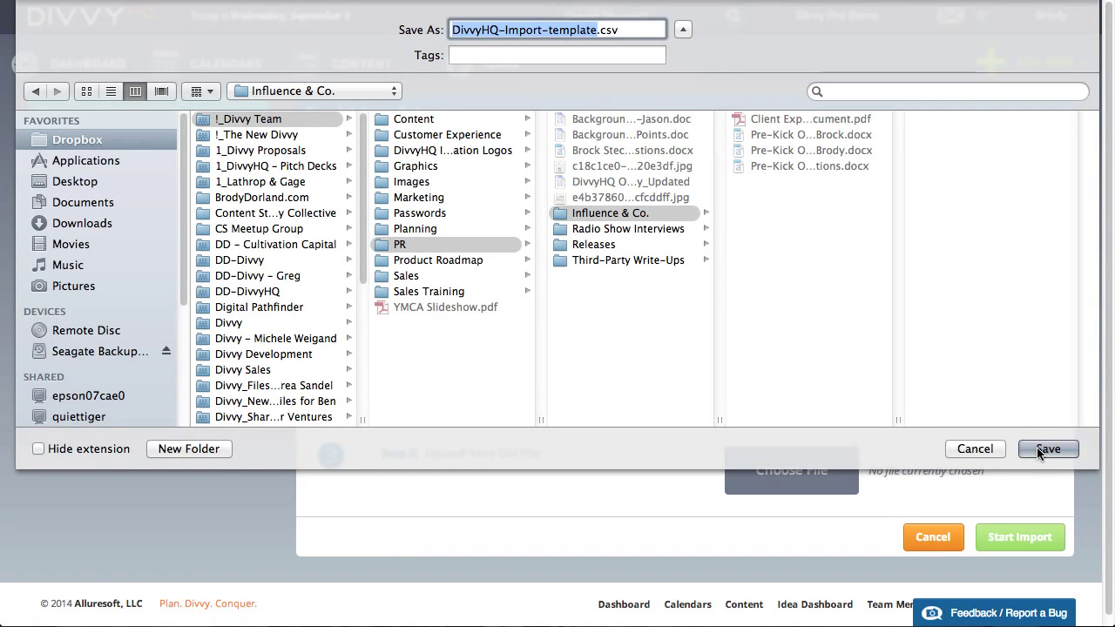
pyautogui.click(974, 448)
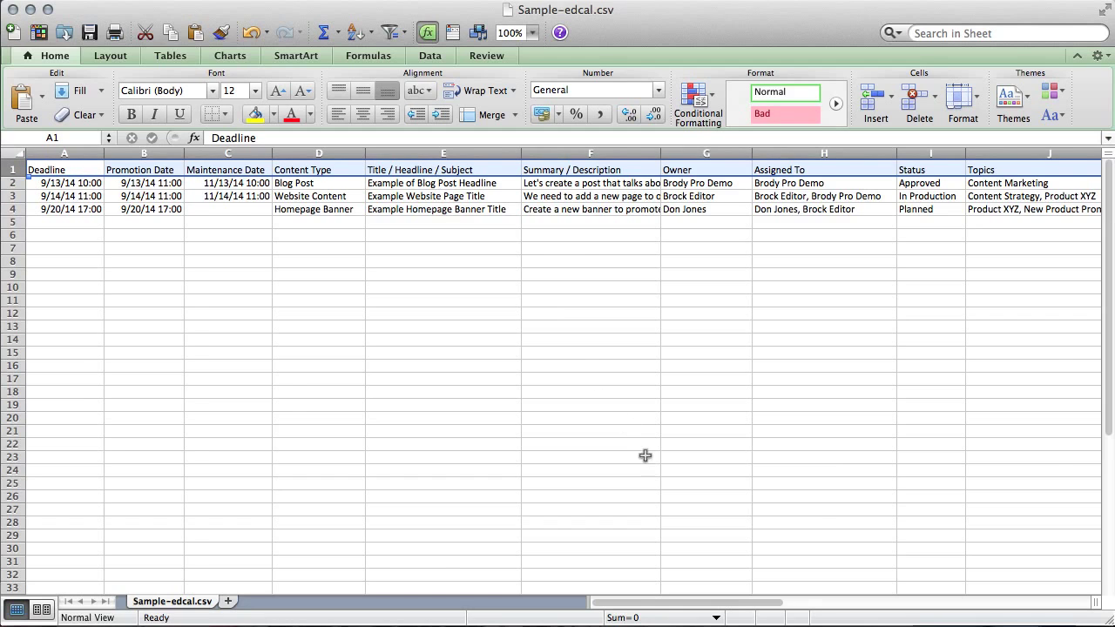
# Step: Review the Extra Data, Assigned To and Content Type columns, noting Blog Post, Website Content and Homepage Banner types
pyautogui.moveTo(659, 601); pyautogui.dragTo(789, 614)
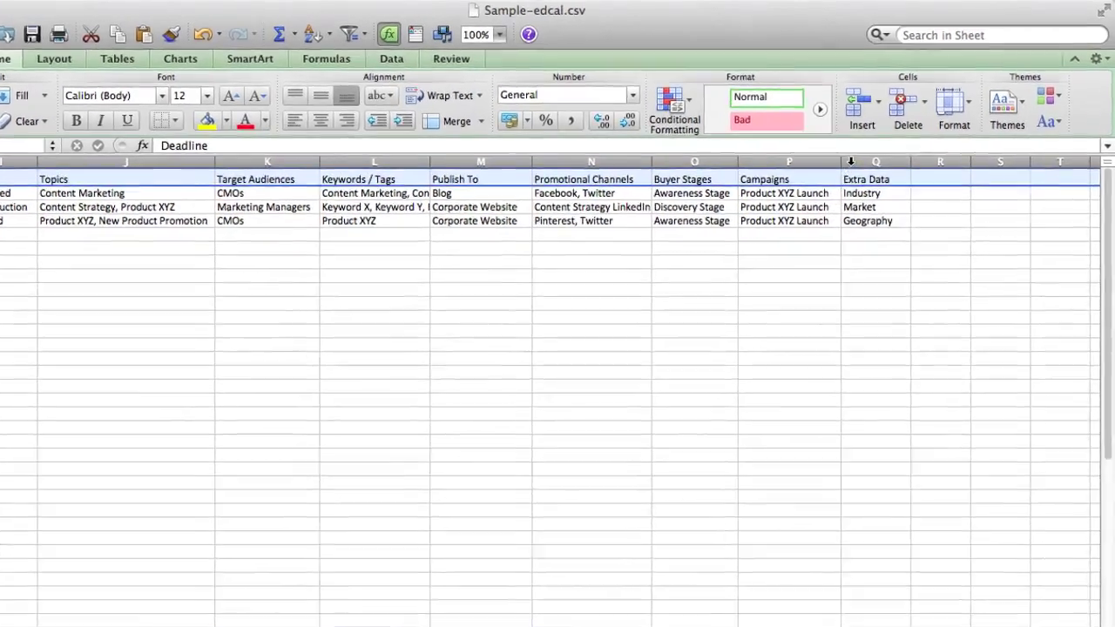
pyautogui.click(851, 162)
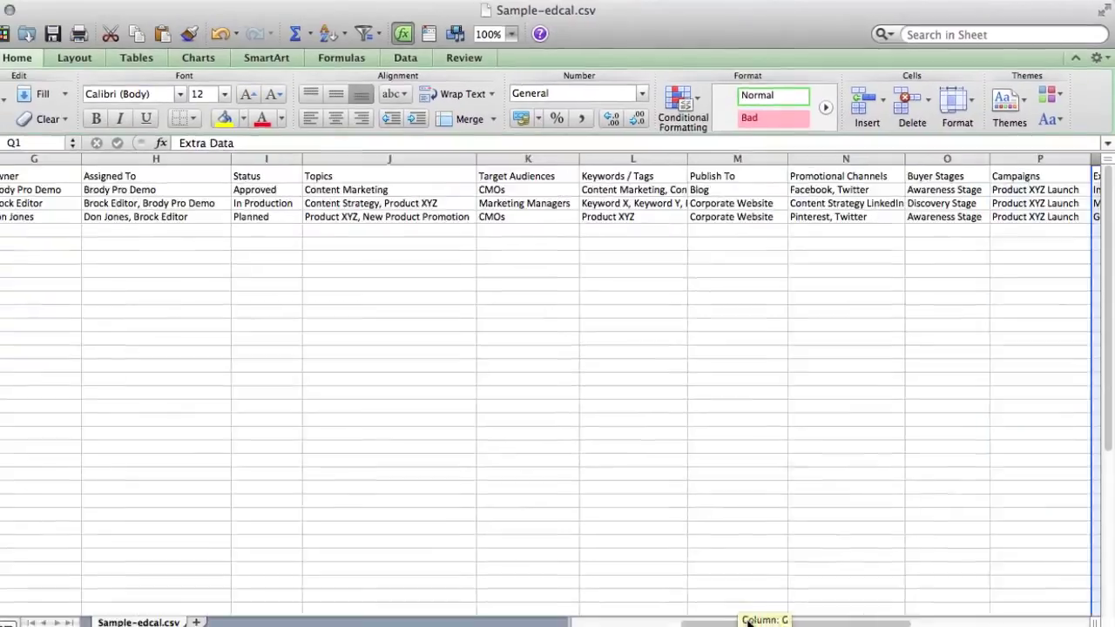
pyautogui.moveTo(758, 603); pyautogui.dragTo(620, 606)
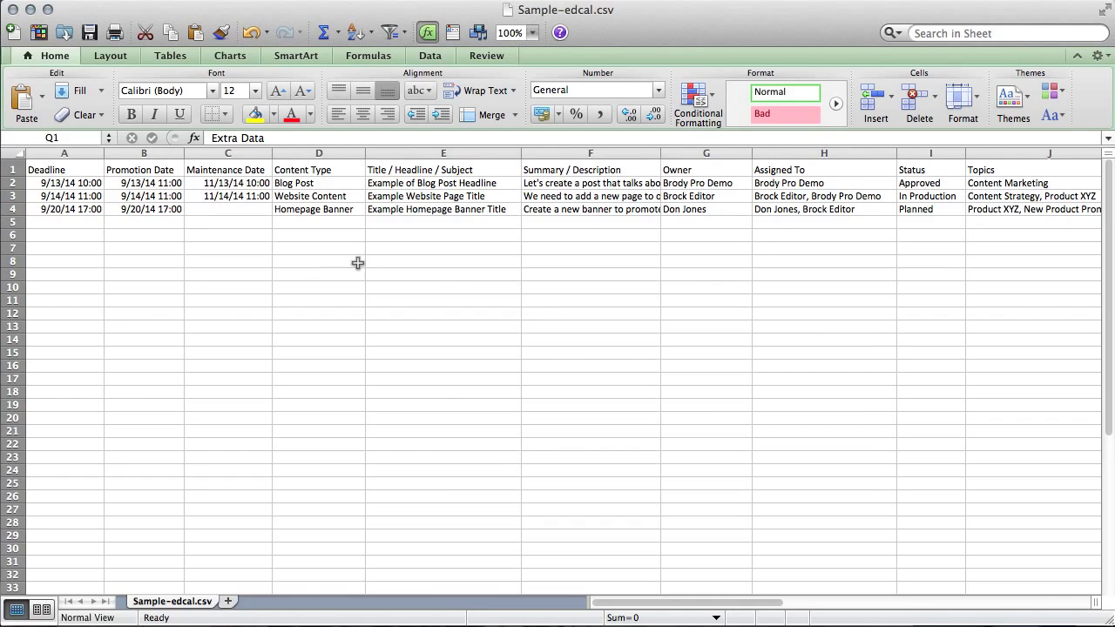
pyautogui.click(775, 155)
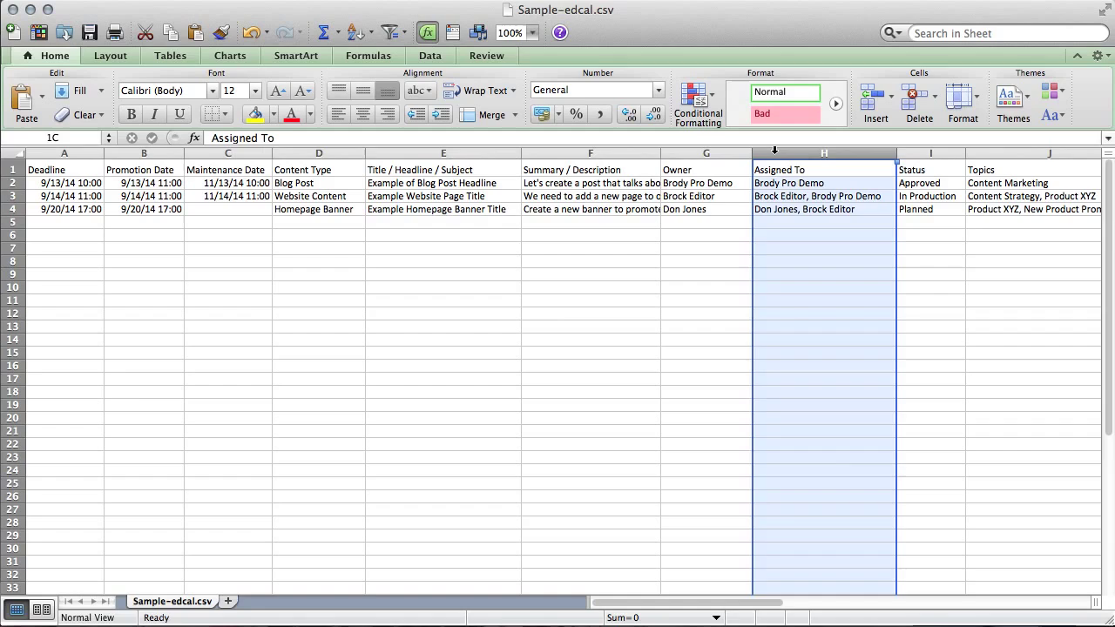
pyautogui.click(314, 152)
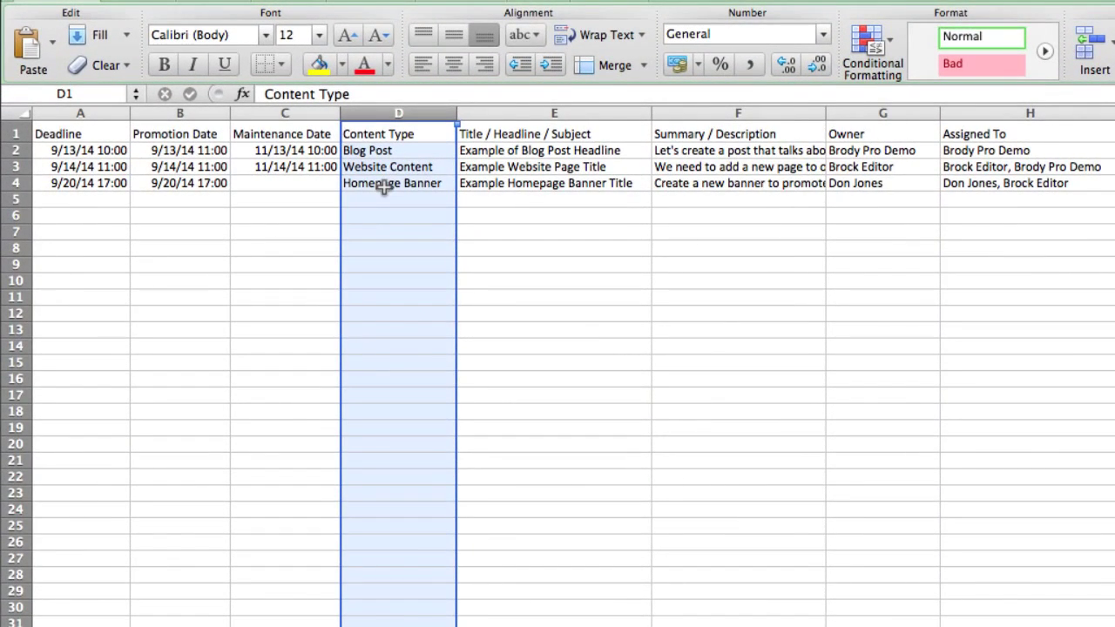
pyautogui.click(423, 152)
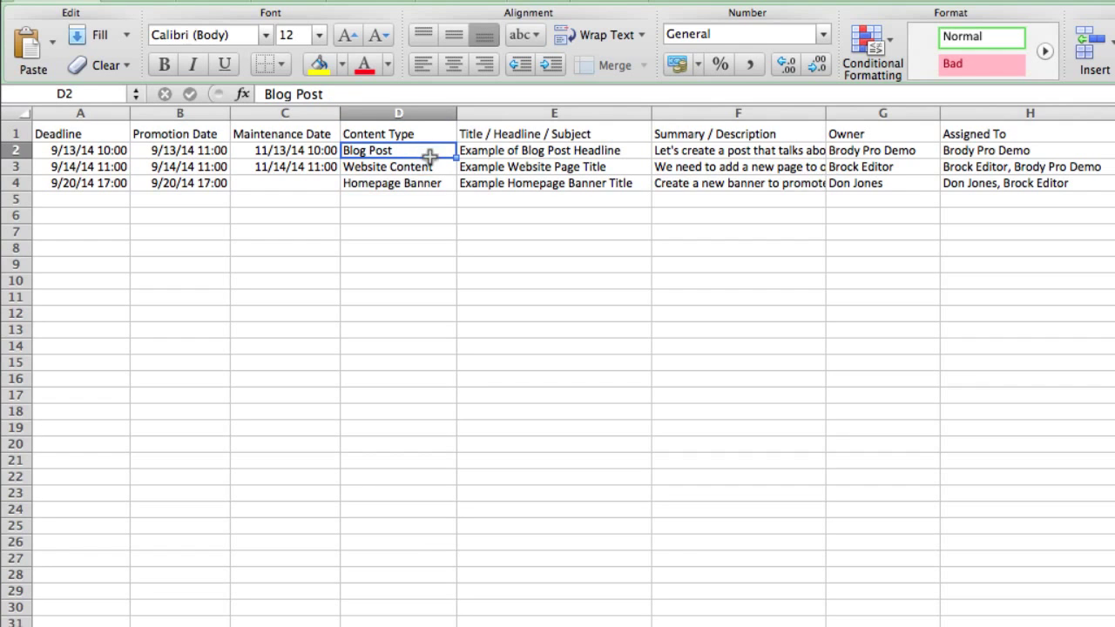
pyautogui.click(428, 165)
pyautogui.click(425, 183)
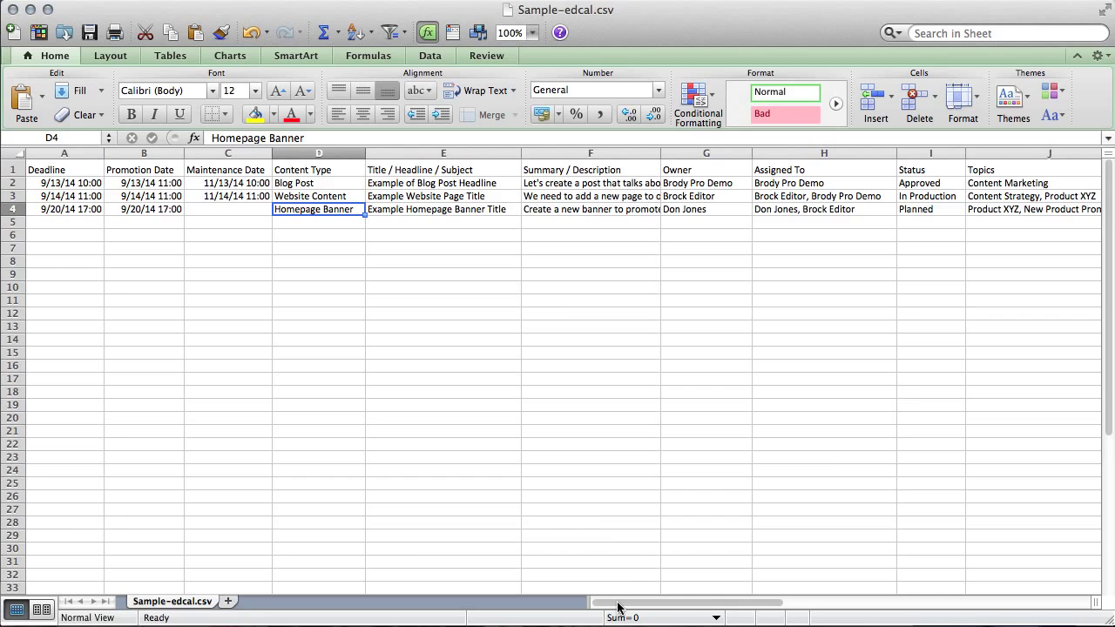
# Step: Check the headers from Keywords / Tags onward, then save Sample-edcal.csv keeping CSV format
pyautogui.moveTo(618, 603); pyautogui.dragTo(776, 601)
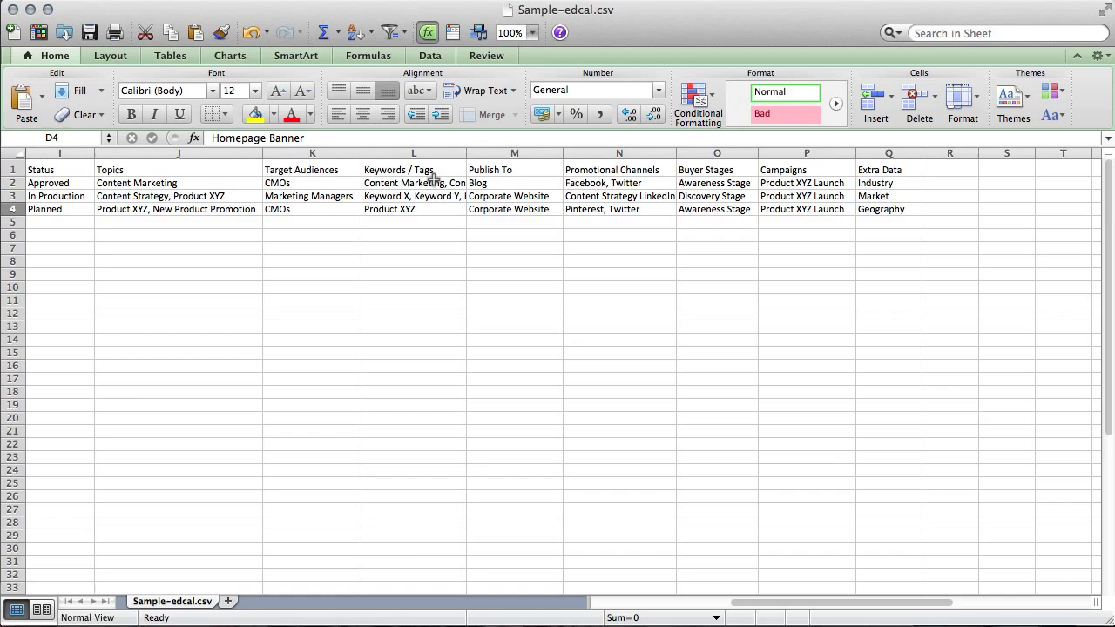
pyautogui.moveTo(432, 170); pyautogui.dragTo(766, 171)
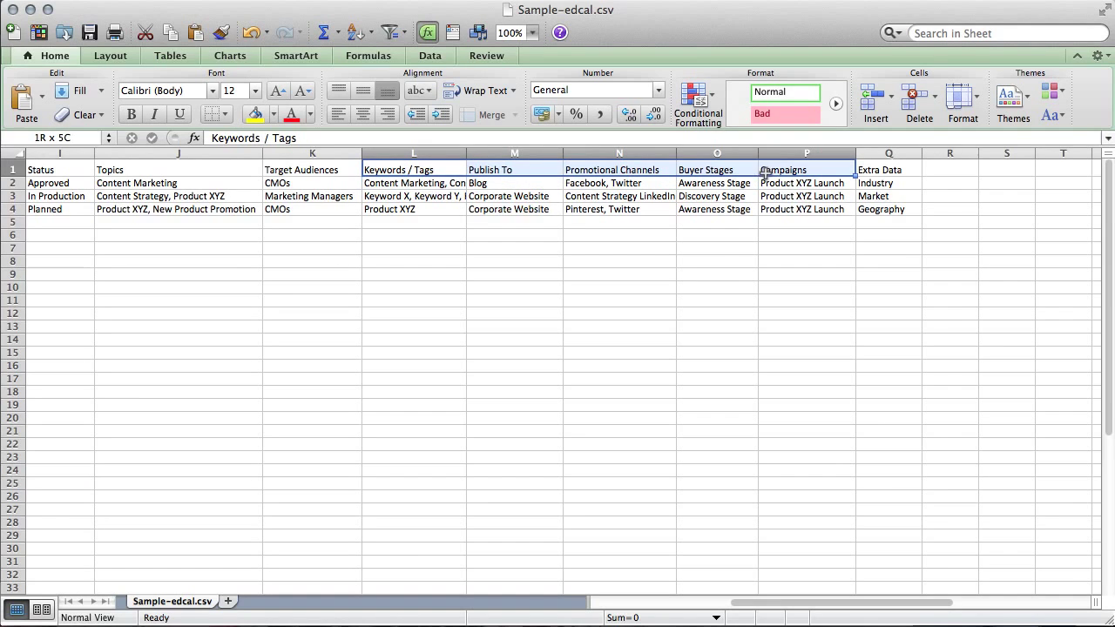
pyautogui.click(706, 262)
pyautogui.moveTo(761, 603); pyautogui.dragTo(618, 604)
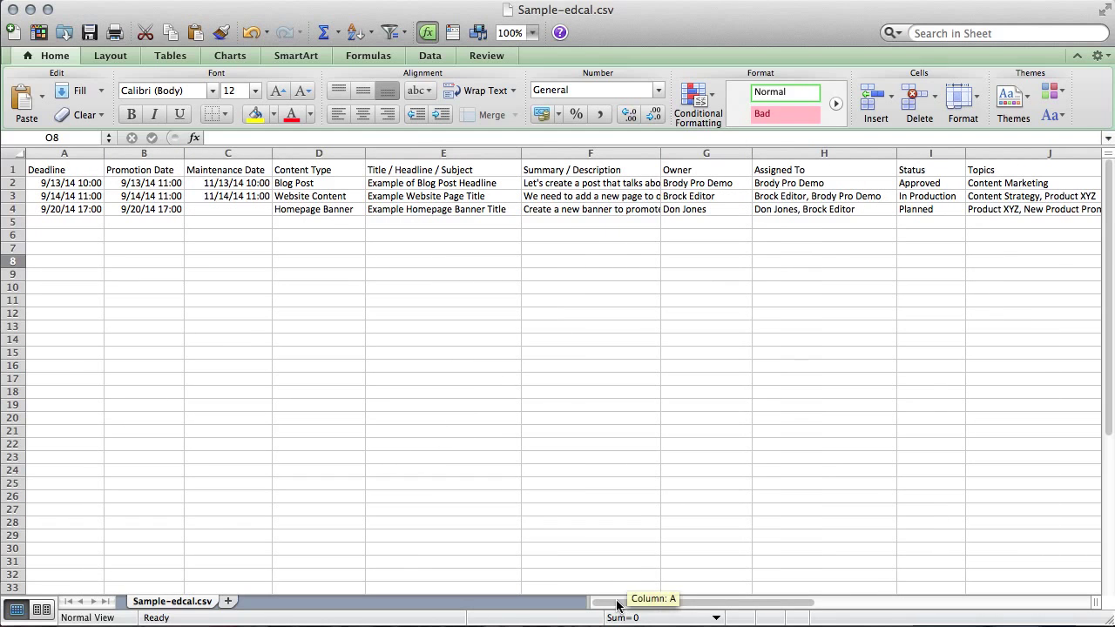
pyautogui.click(90, 33)
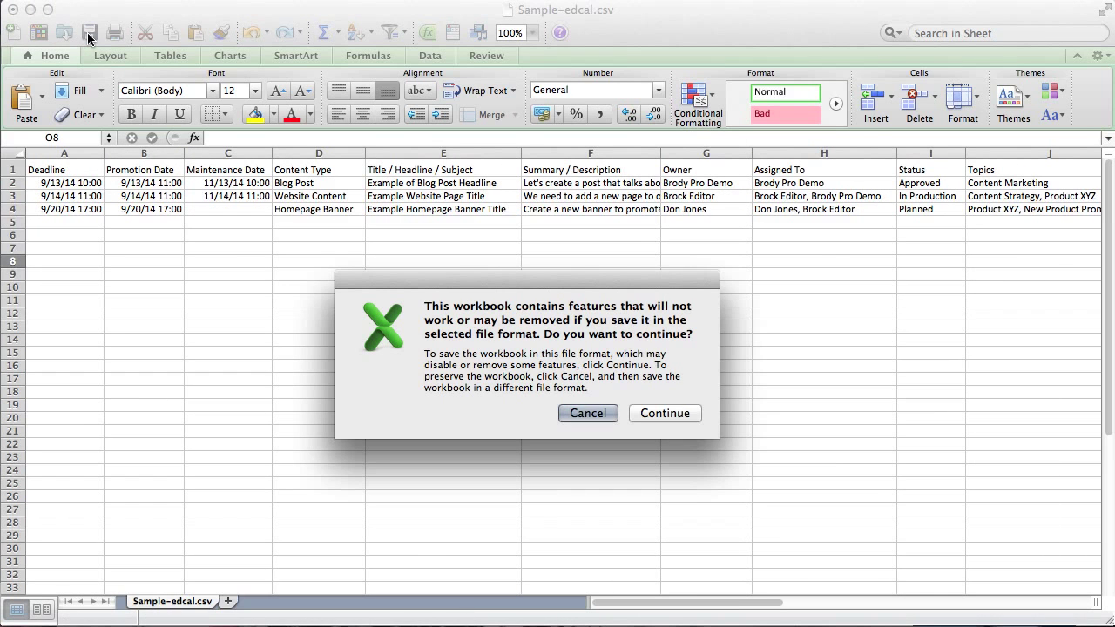
pyautogui.click(655, 415)
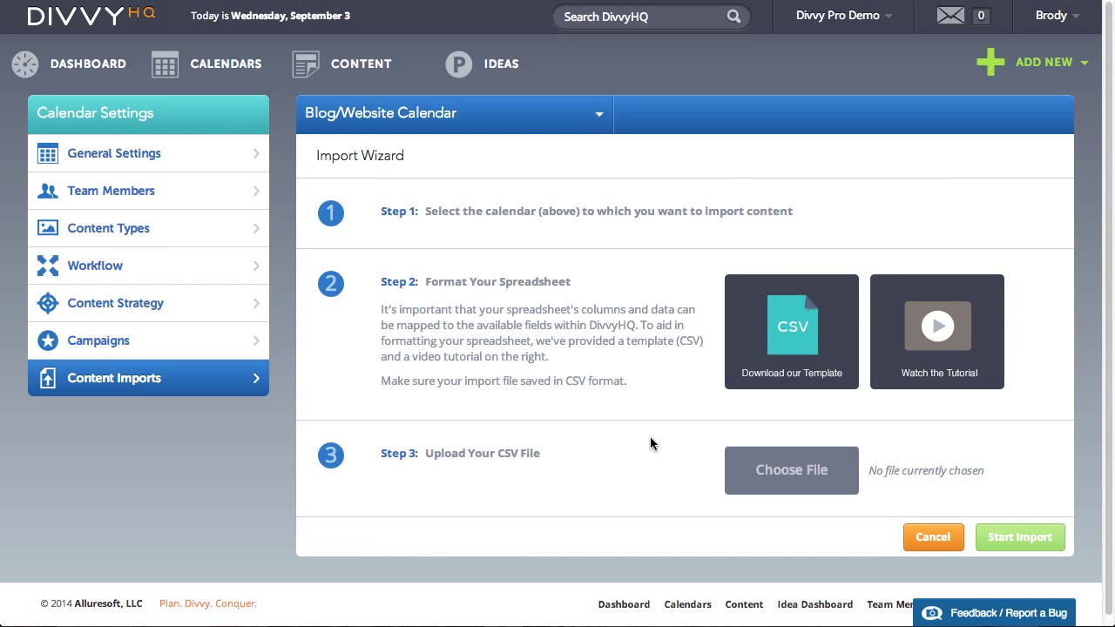
# Step: Upload Sample-edcal.csv as the import file
pyautogui.click(788, 477)
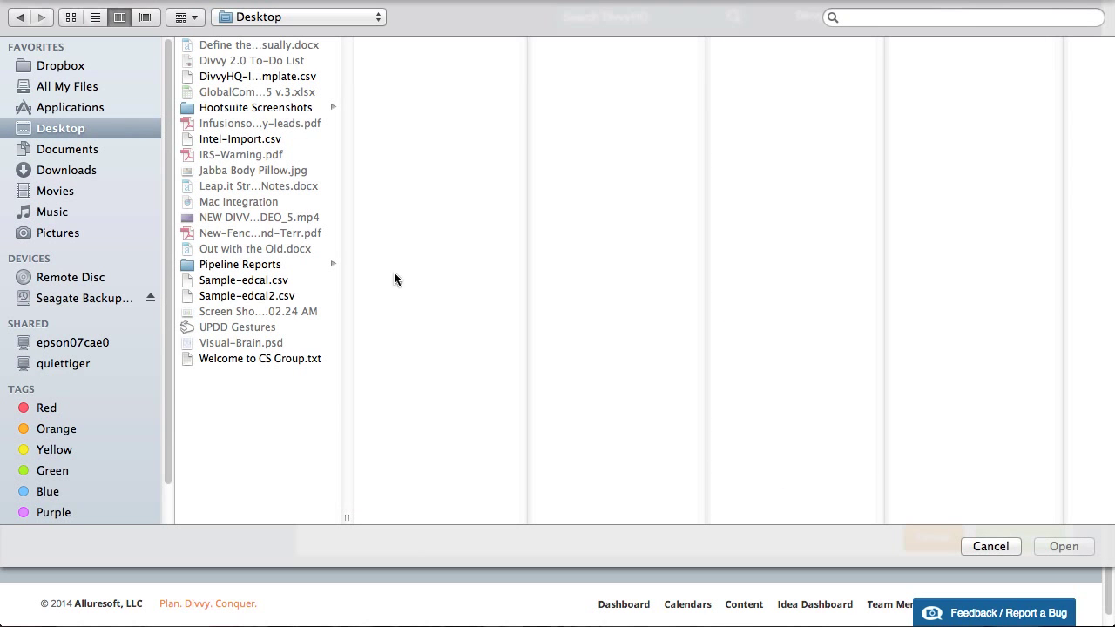
pyautogui.click(229, 282)
pyautogui.click(1059, 548)
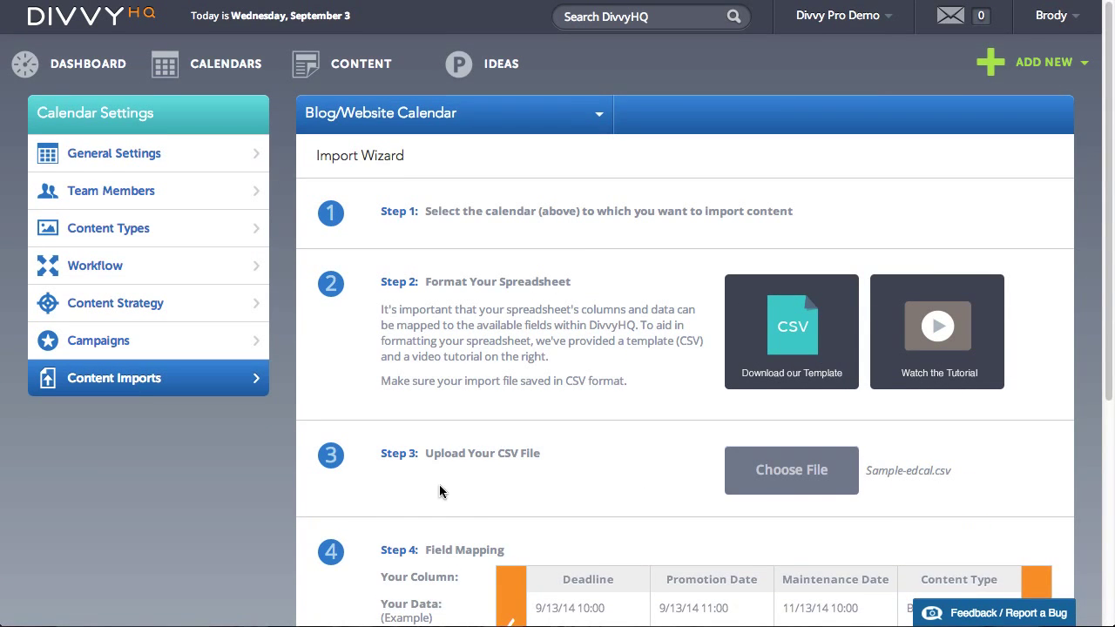
pyautogui.scroll(-5, 418, 485)
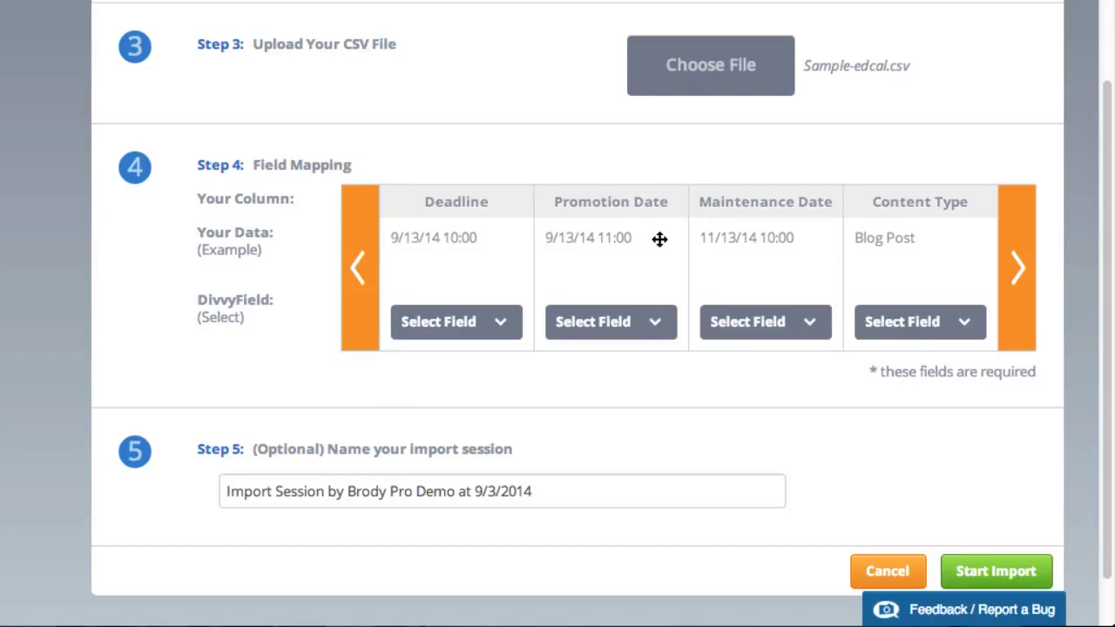
# Step: Map the Deadline, Promotion Date, Maintenance Date and Content Type columns to their matching fields
pyautogui.click(447, 323)
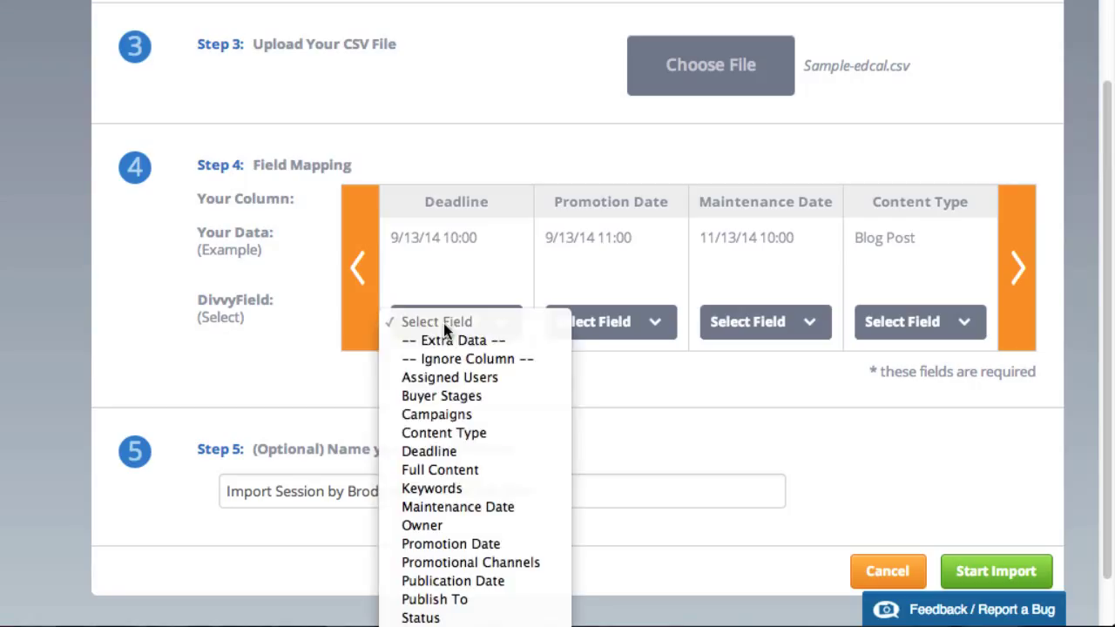
pyautogui.click(435, 451)
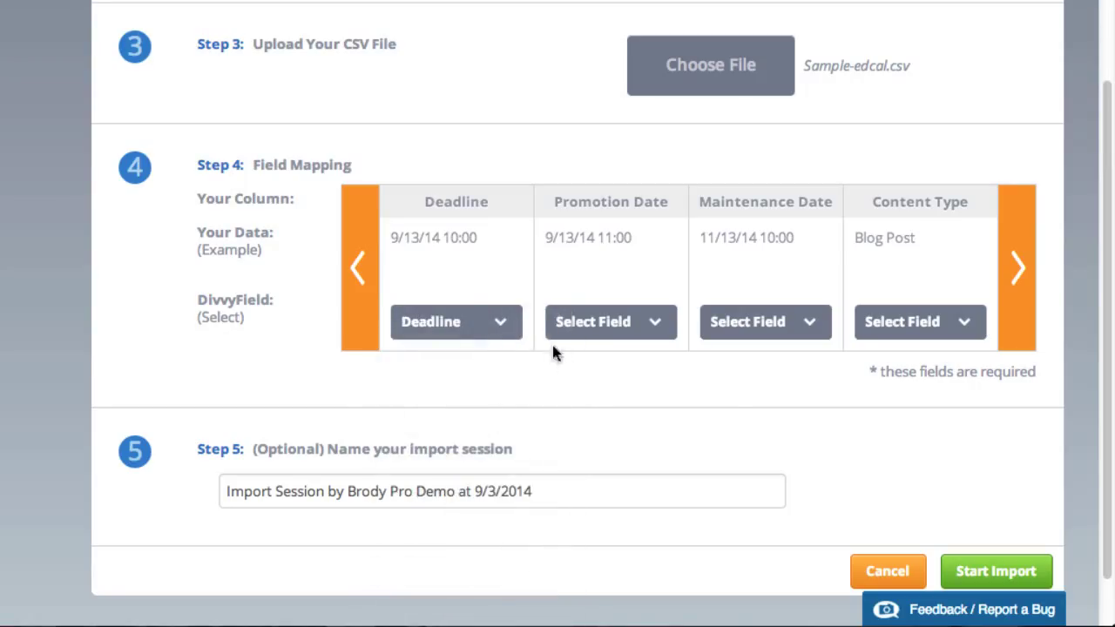
pyautogui.click(584, 321)
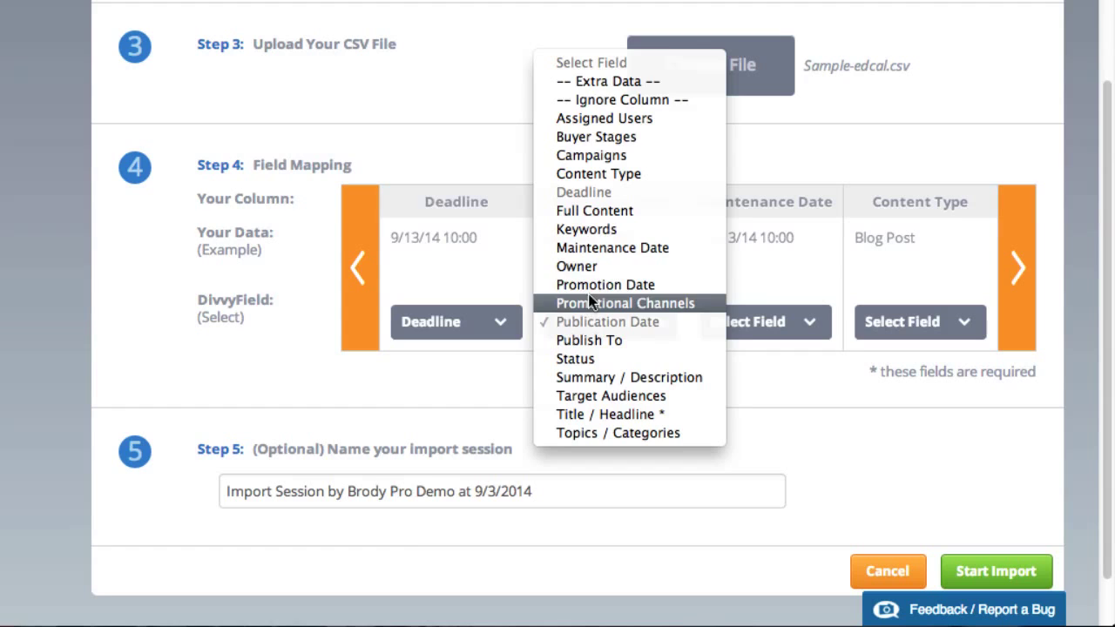
pyautogui.click(591, 285)
pyautogui.scroll(-2, 722, 319)
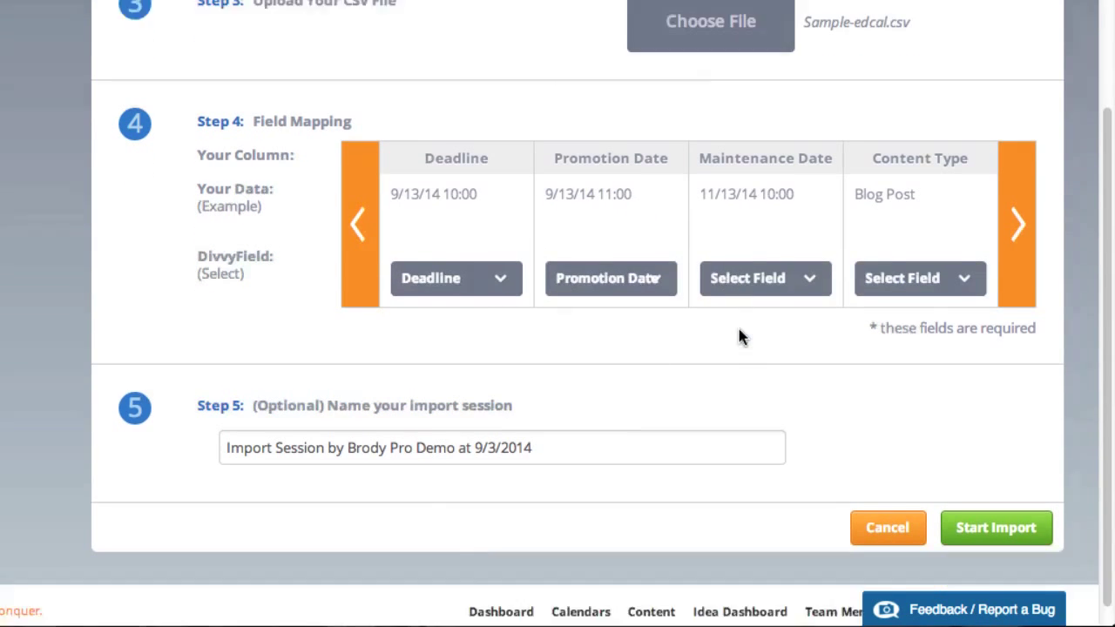
pyautogui.click(759, 254)
pyautogui.click(740, 438)
pyautogui.click(895, 254)
pyautogui.click(908, 365)
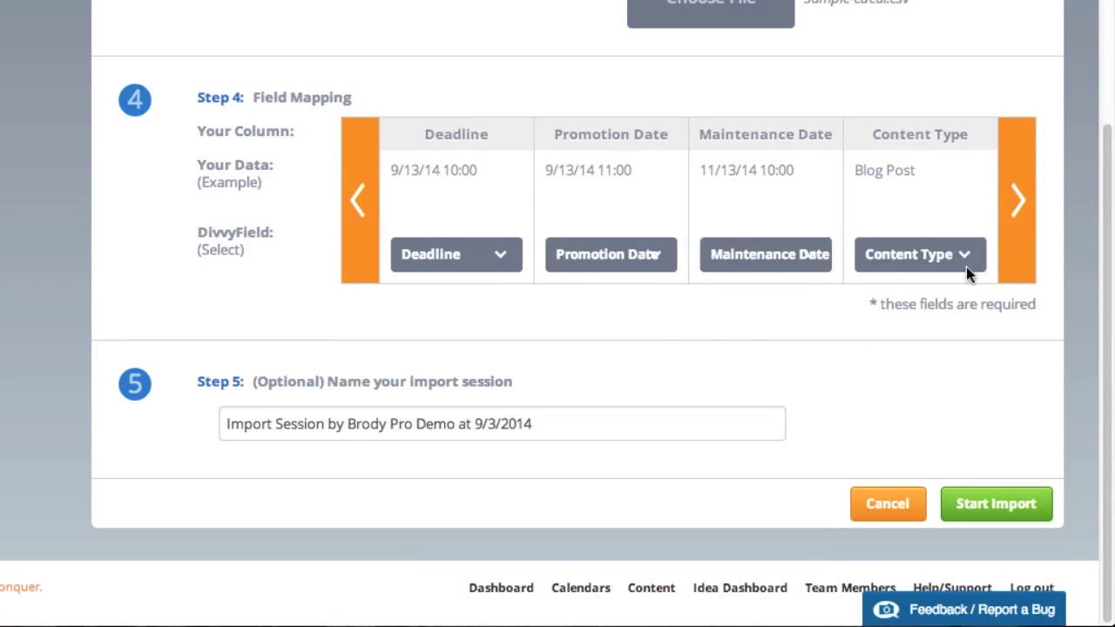
# Step: Map the title, summary and Owner columns to Title / Headline, Summary / Description and Owner
pyautogui.click(1017, 202)
pyautogui.click(458, 253)
pyautogui.click(445, 606)
pyautogui.click(577, 253)
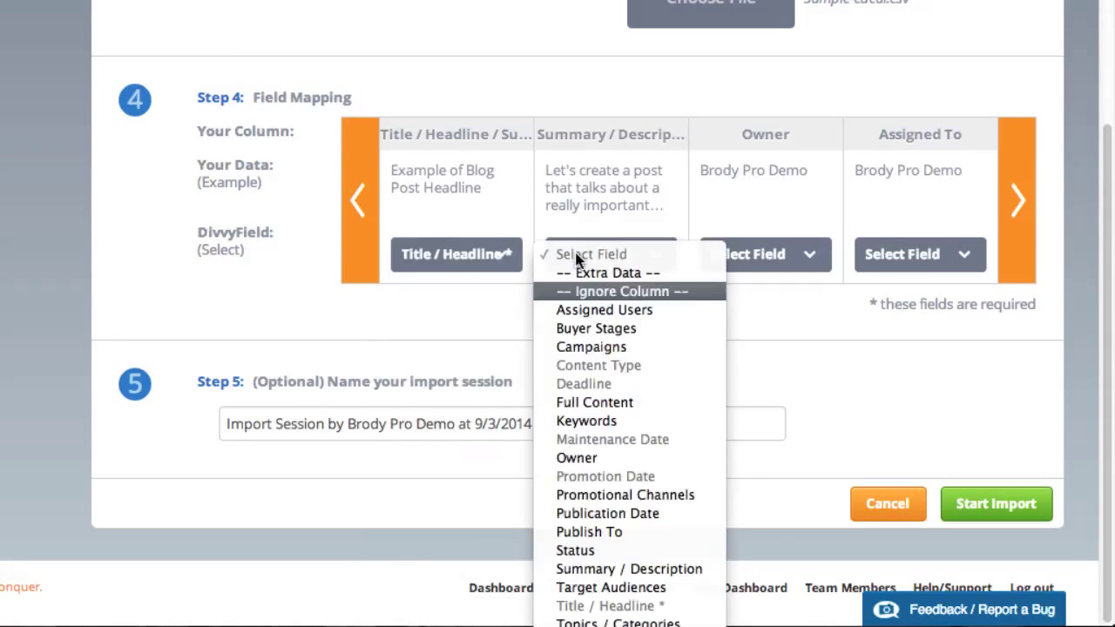
pyautogui.click(645, 568)
pyautogui.click(758, 254)
pyautogui.click(714, 457)
pyautogui.click(882, 254)
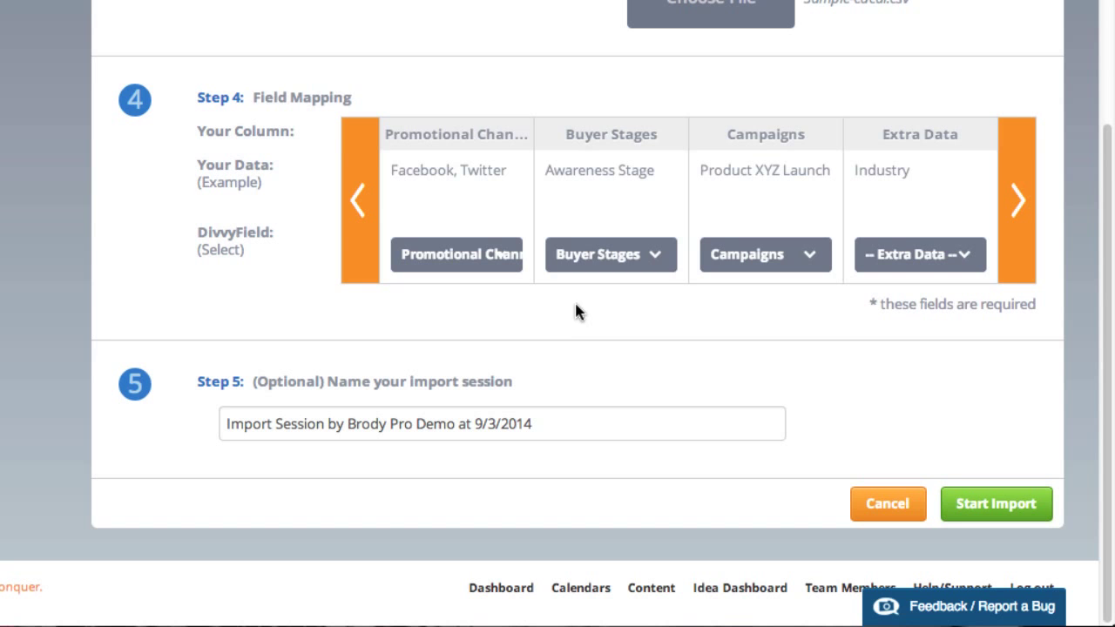
# Step: Name the import session 'New Import Test' and start the import
pyautogui.tripleClick(540, 426)
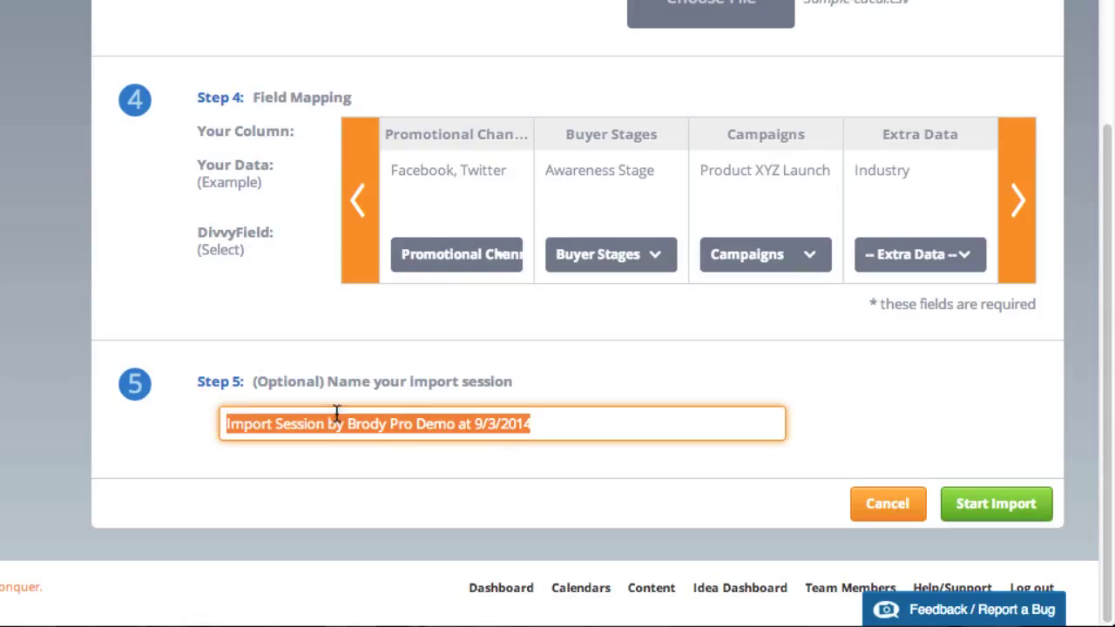
pyautogui.write('New ')
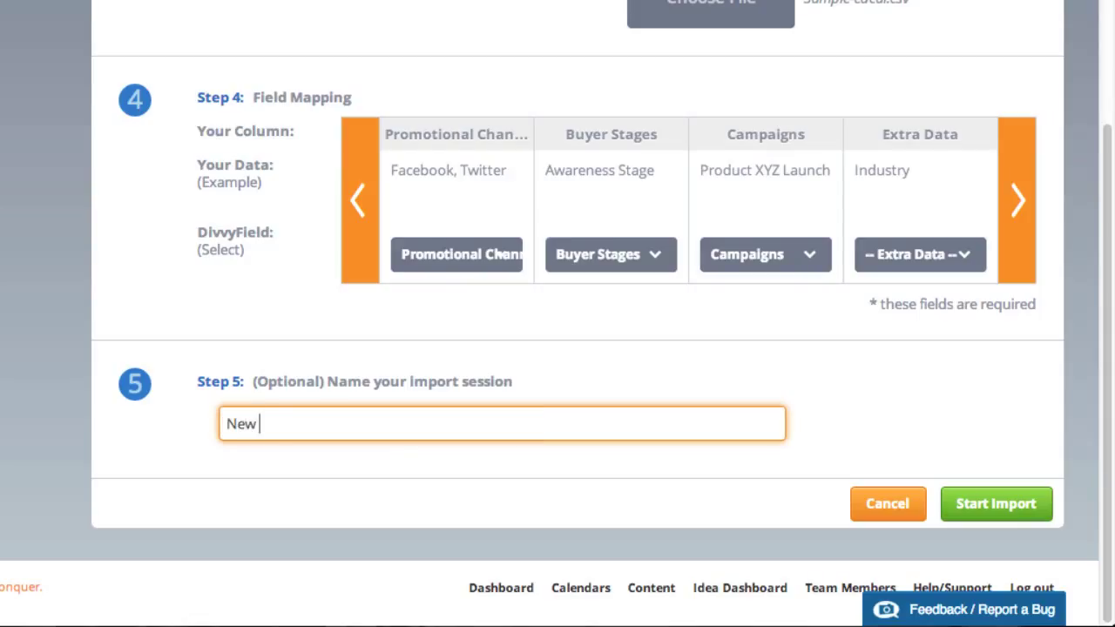
pyautogui.write('Import Test')
pyautogui.click(986, 509)
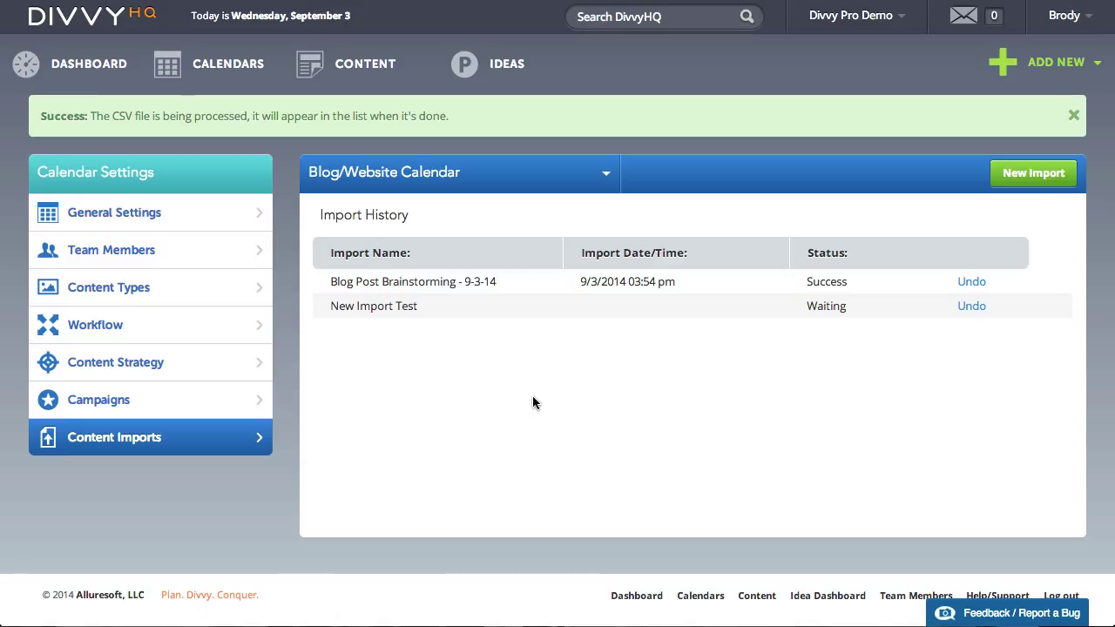
# Step: Dismiss the success notice and filter the content list to the Last Import's three items
pyautogui.click(1075, 118)
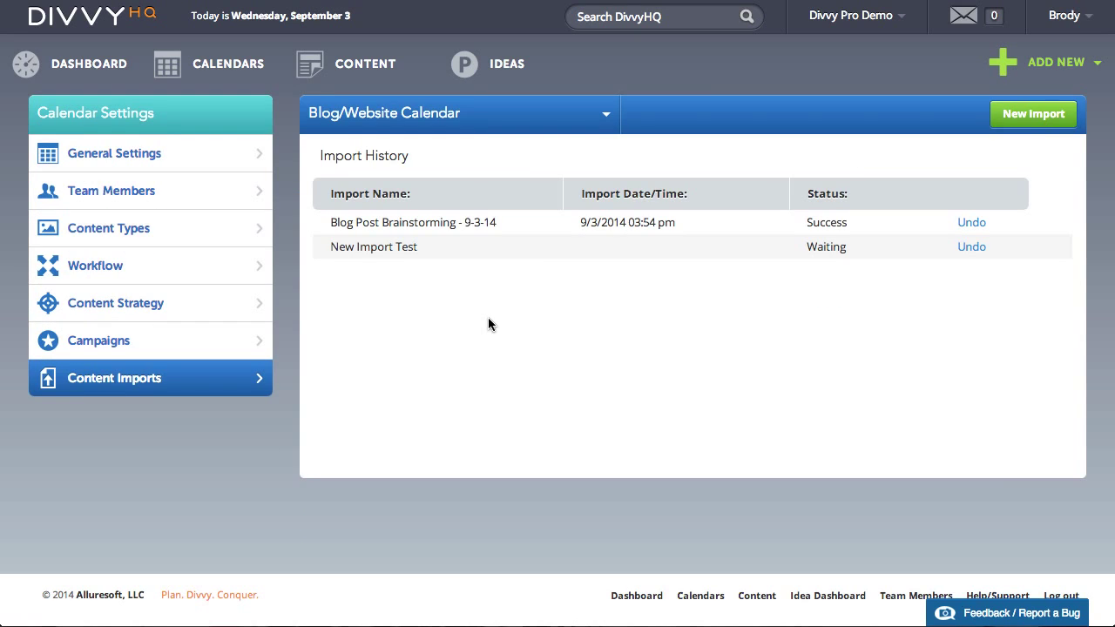
pyautogui.click(364, 67)
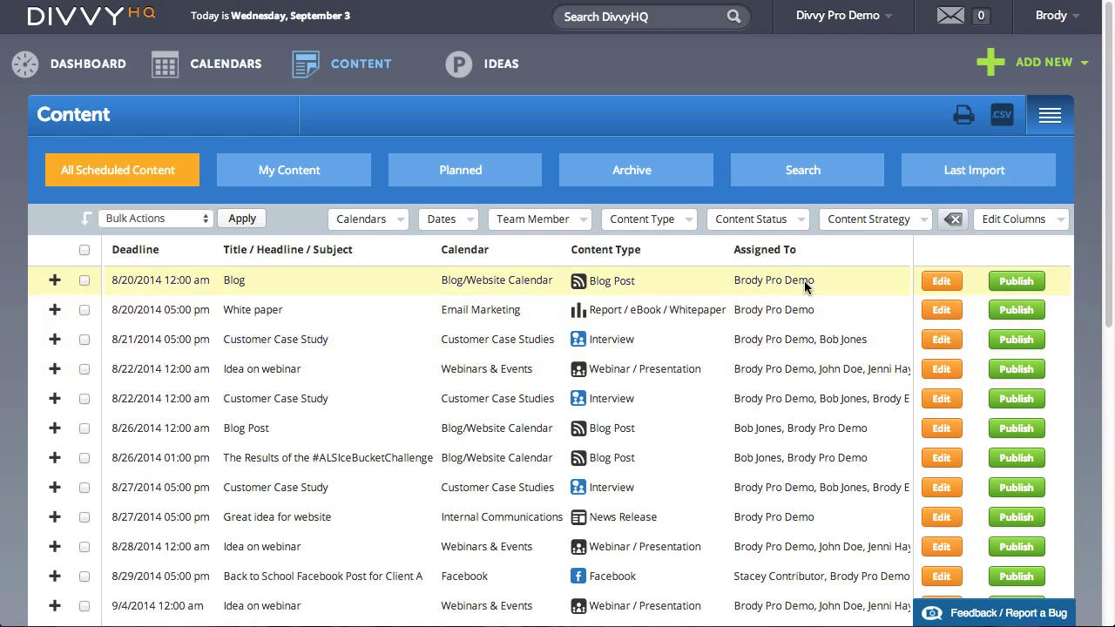
pyautogui.click(928, 178)
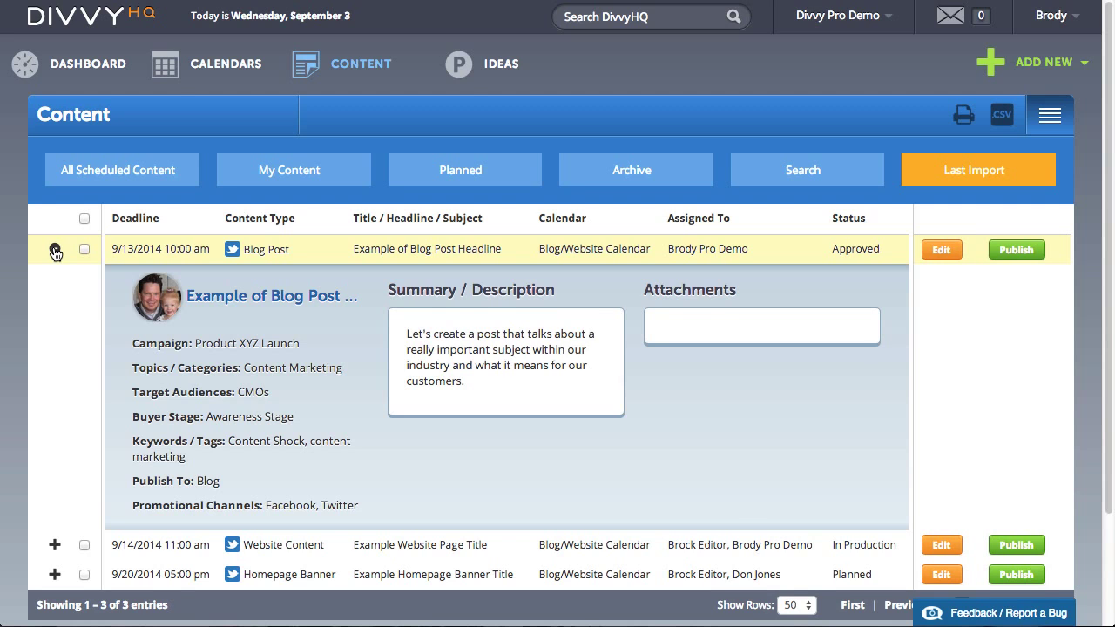
pyautogui.click(54, 251)
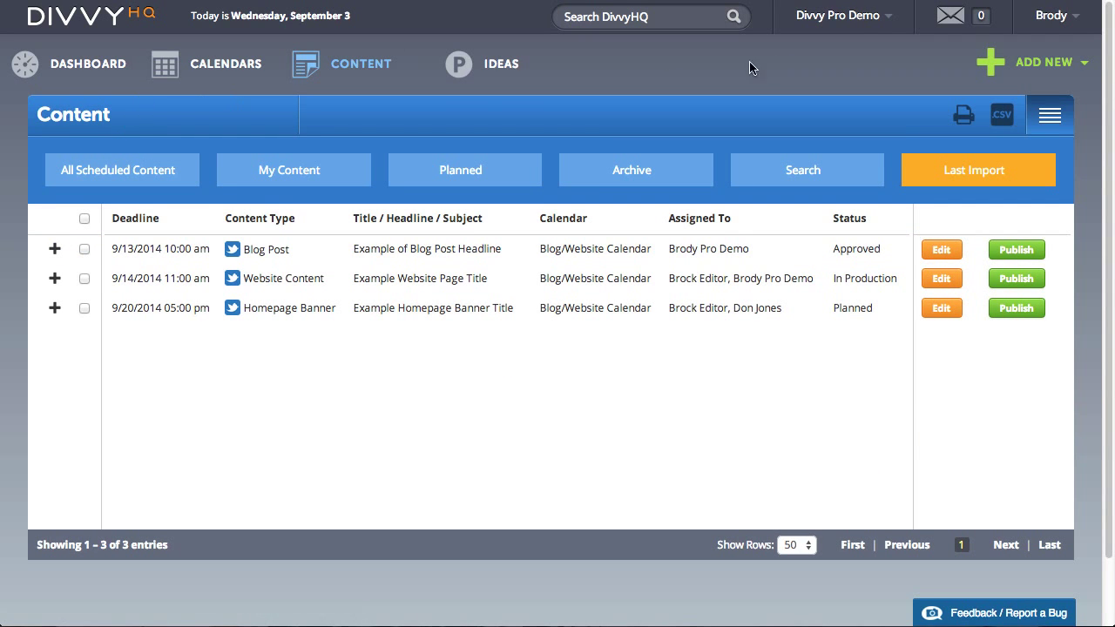
pyautogui.click(1041, 15)
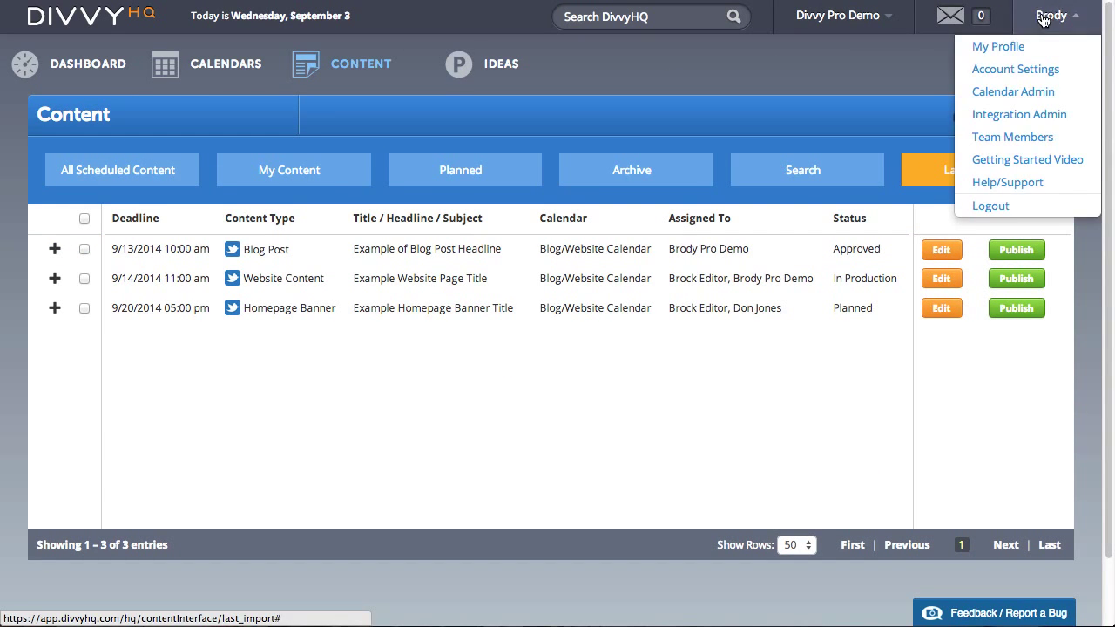
# Step: Go to Calendar Admin's Content Imports to see New Import Test marked Success
pyautogui.click(1032, 98)
pyautogui.click(153, 381)
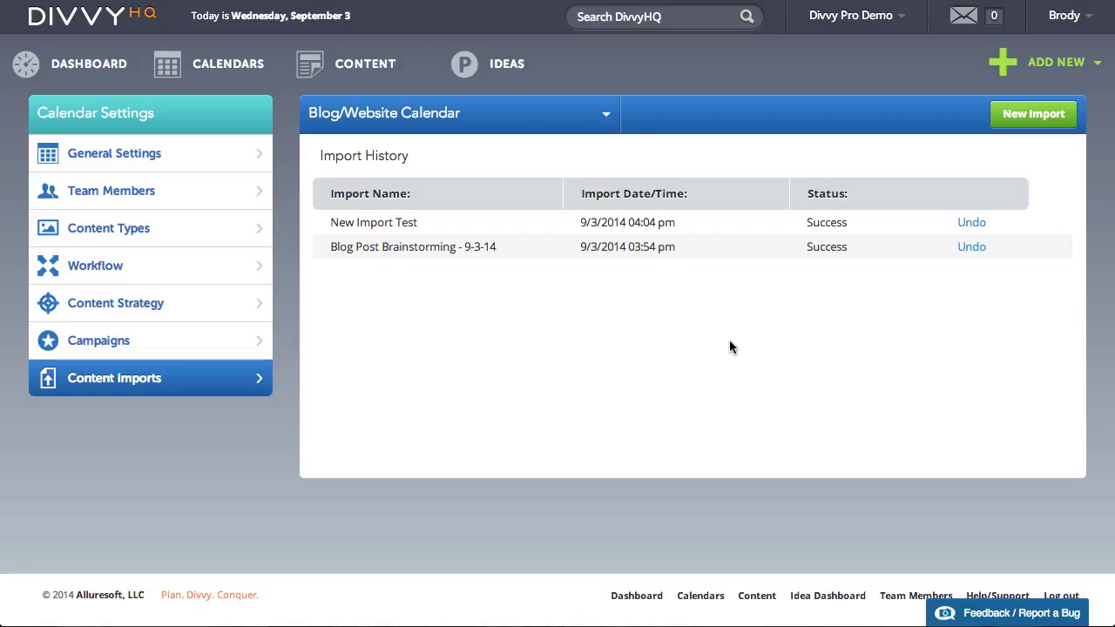
# Step: Return to the content list and switch to the Last Import view
pyautogui.click(365, 64)
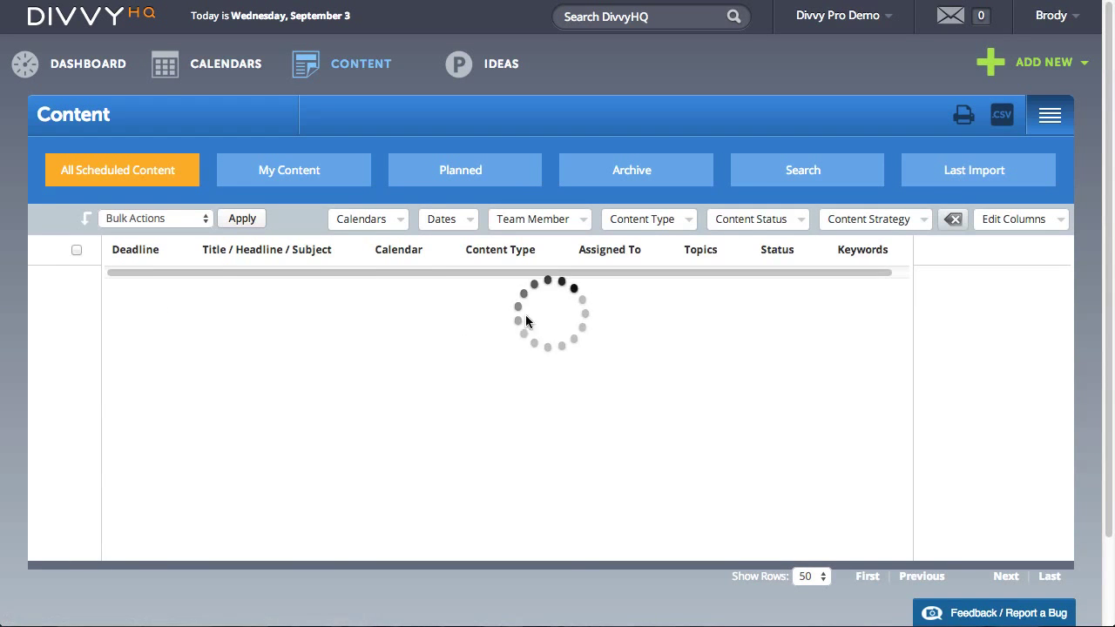
pyautogui.click(947, 172)
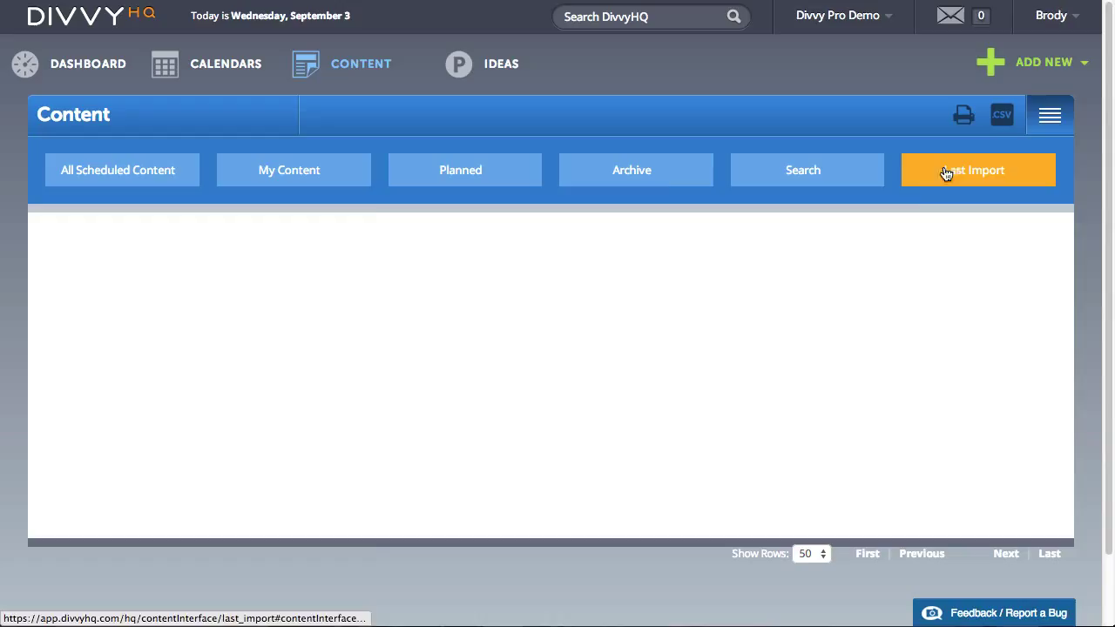